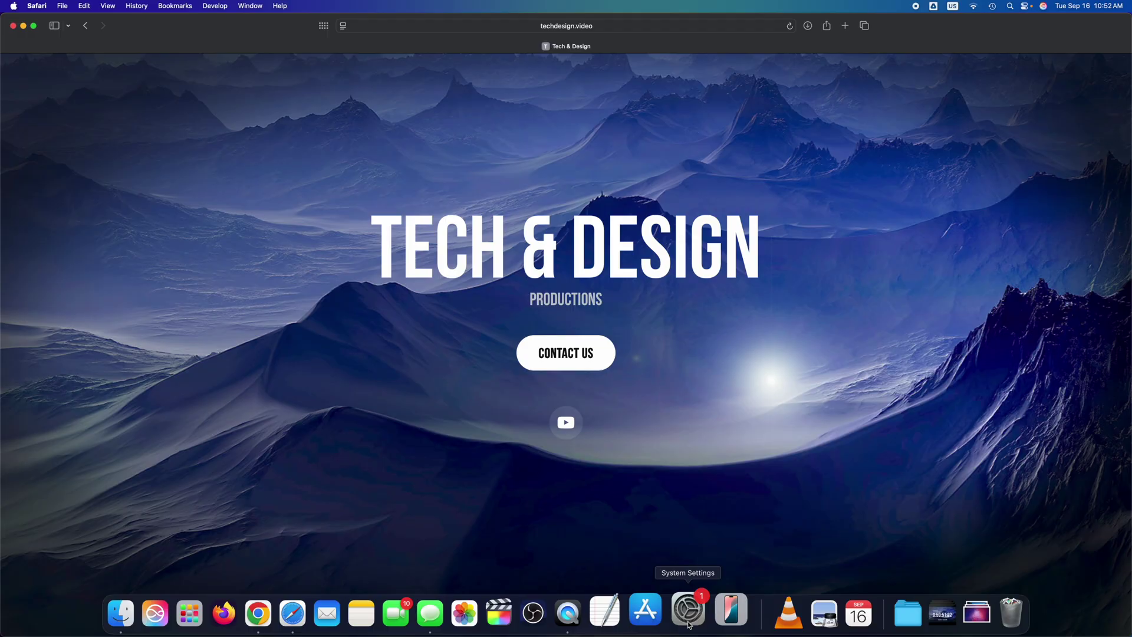
# Open System Settings on the General page from the Dock and Apple menu, centring its window
pyautogui.click(689, 612)
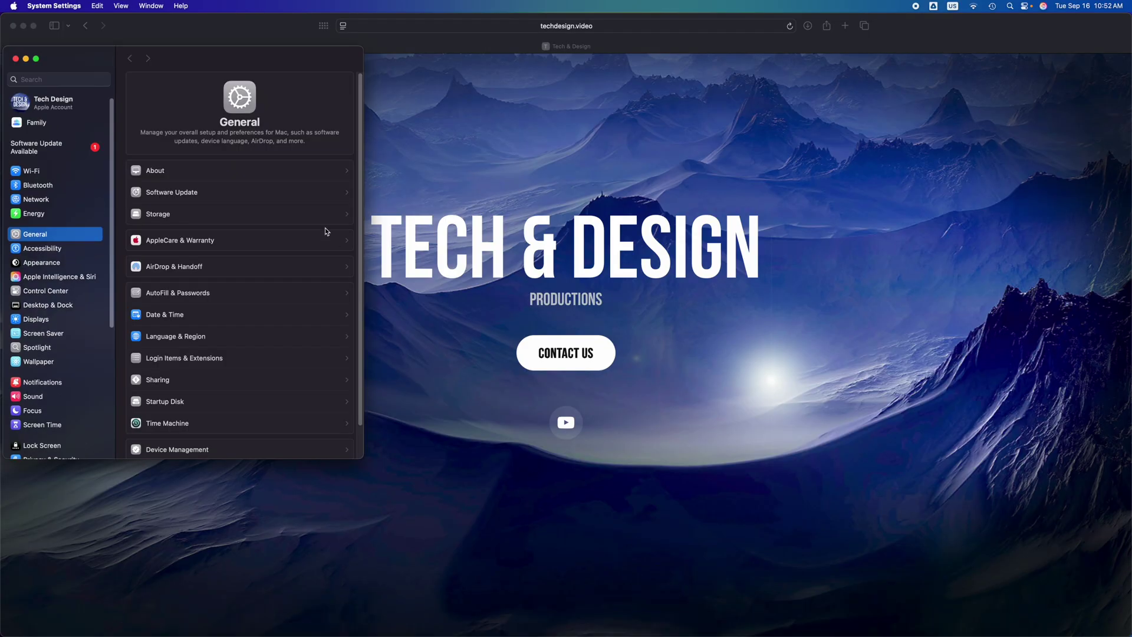
pyautogui.moveTo(80, 58); pyautogui.dragTo(477, 113)
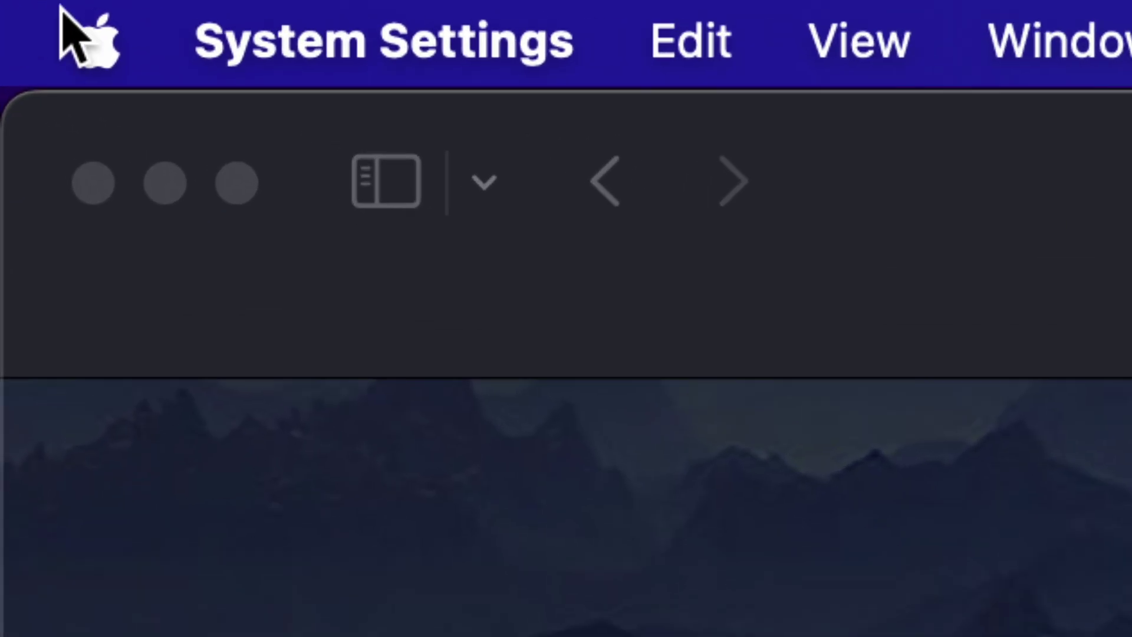
pyautogui.click(13, 5)
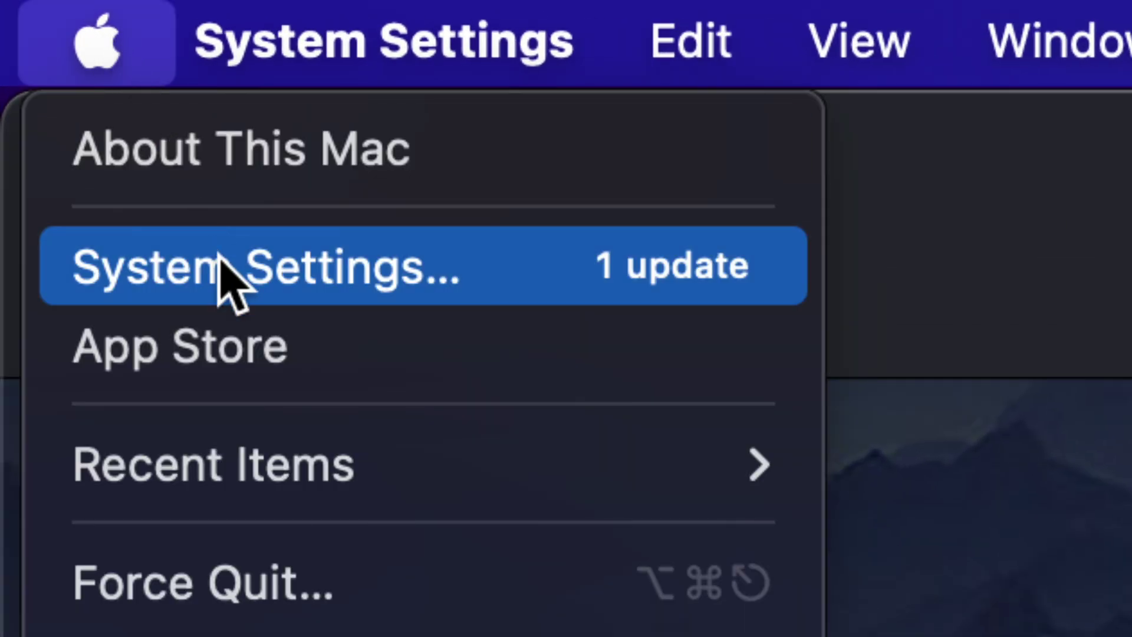
pyautogui.click(345, 292)
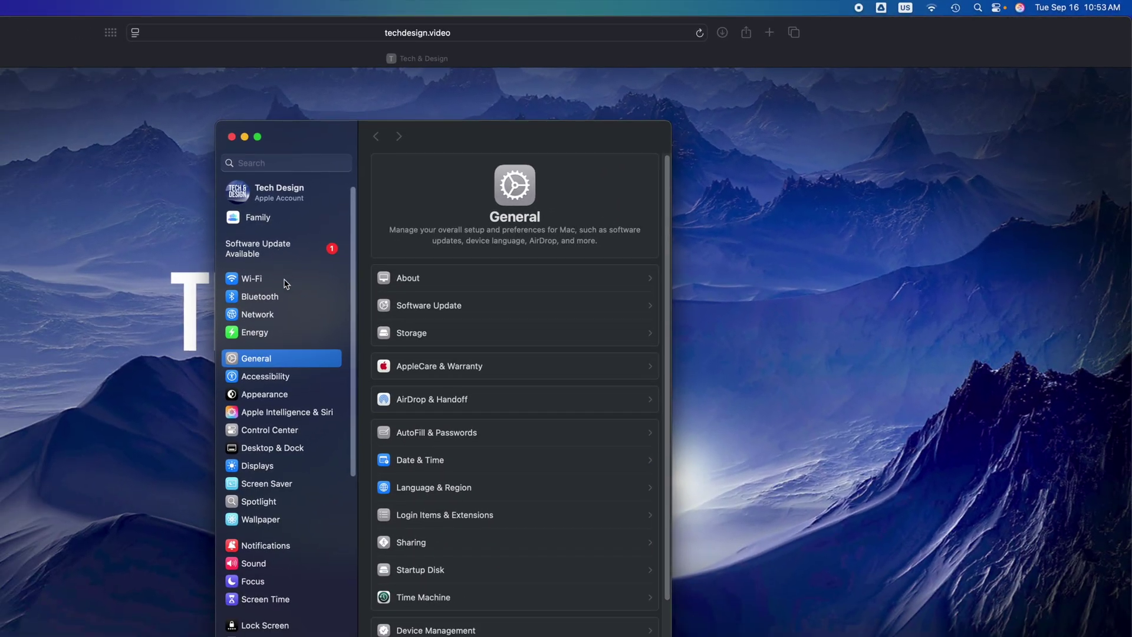
pyautogui.scroll(-2, 283, 283)
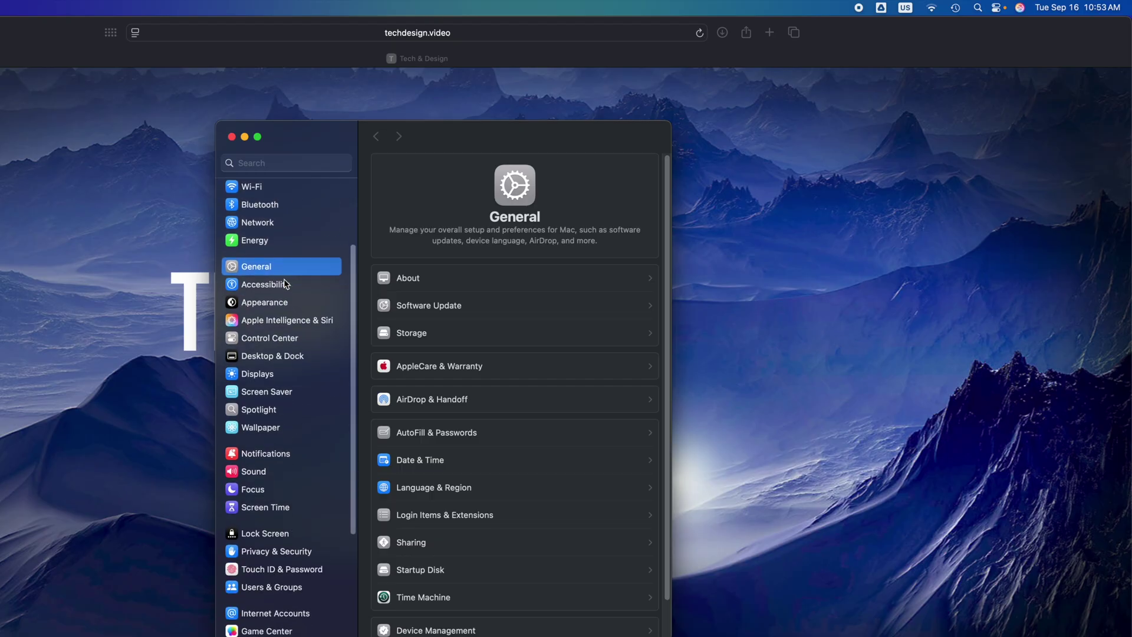
pyautogui.scroll(2, 283, 284)
# Search settings for 'time machine' and open Time Machine with the Time Machine iMac disk
pyautogui.click(274, 161)
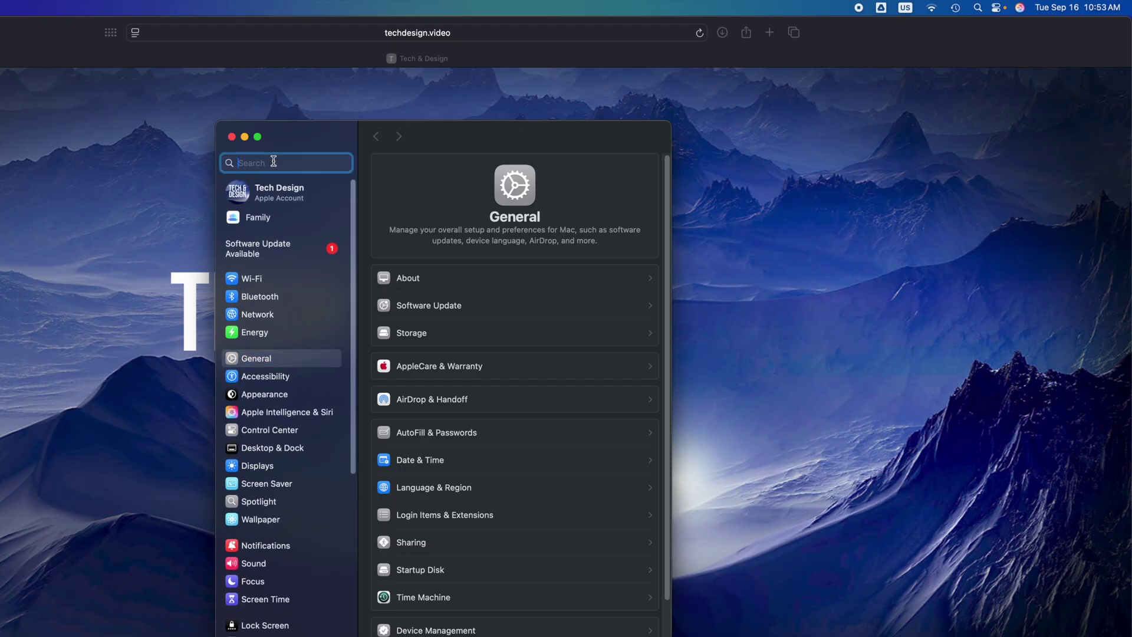
pyautogui.write('time machine')
pyautogui.click(244, 187)
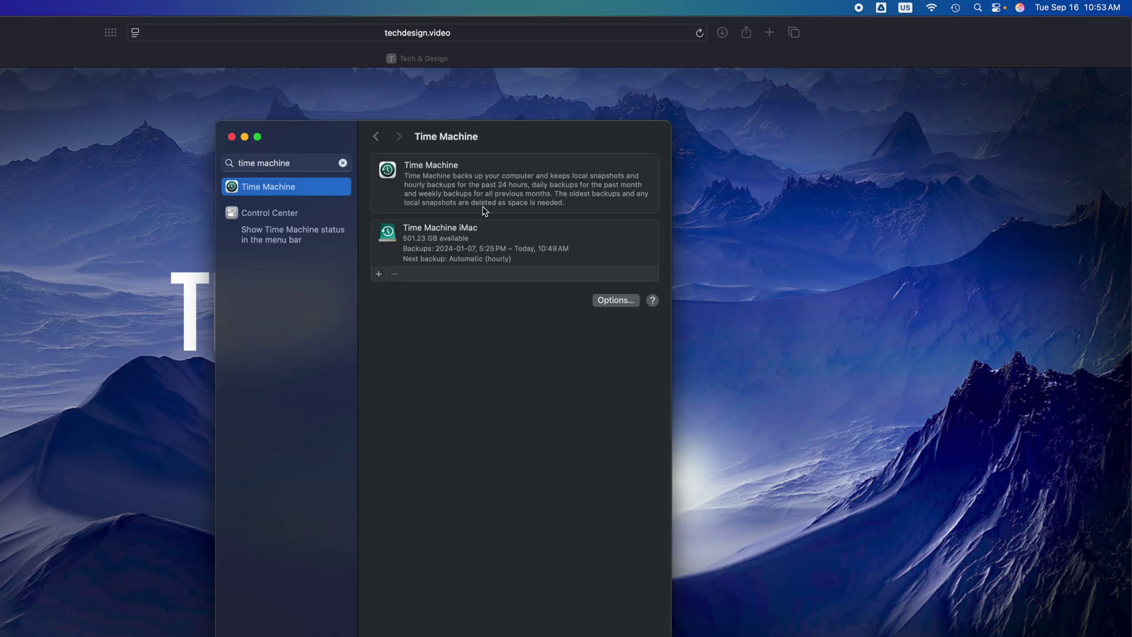
pyautogui.click(502, 241)
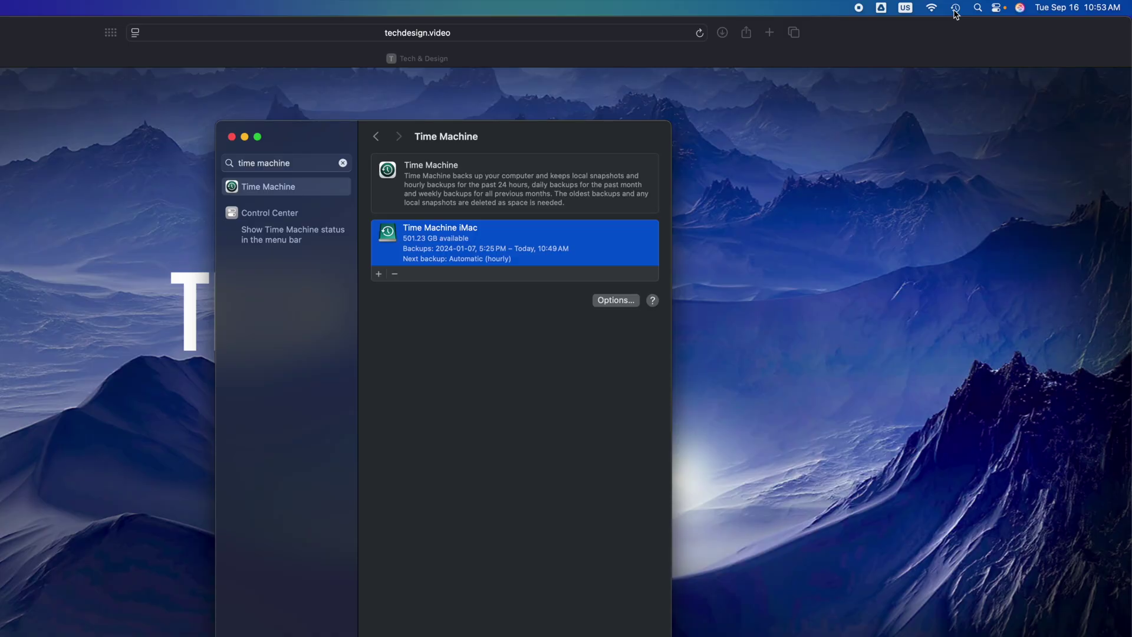
# Start Back Up Now from the Time Machine menu bar icon and clear the settings search
pyautogui.click(955, 7)
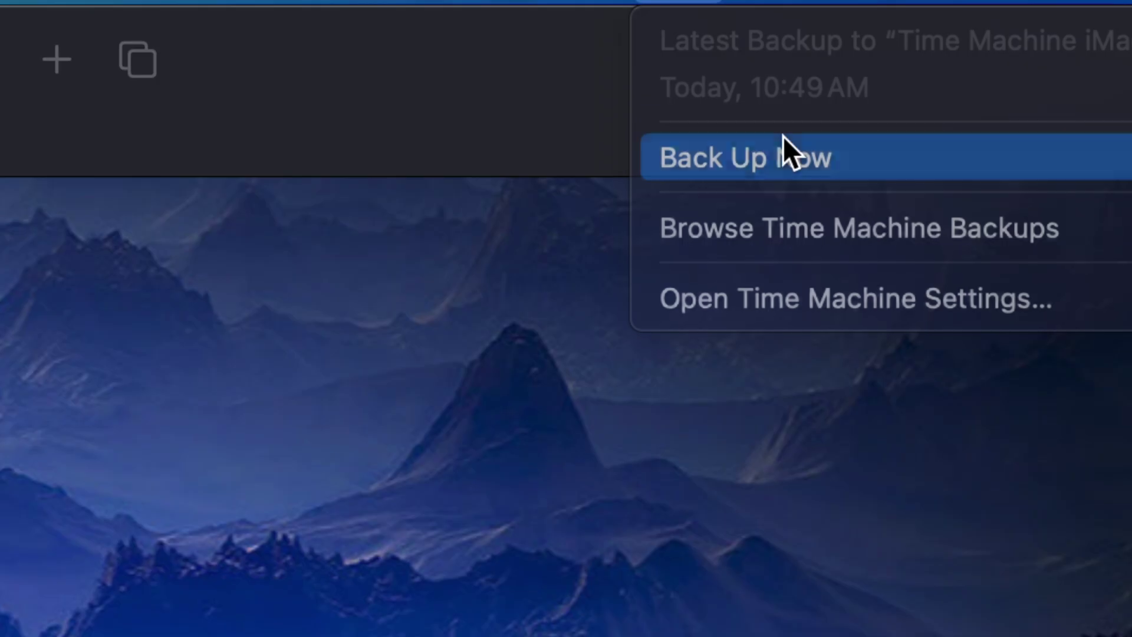
pyautogui.click(975, 61)
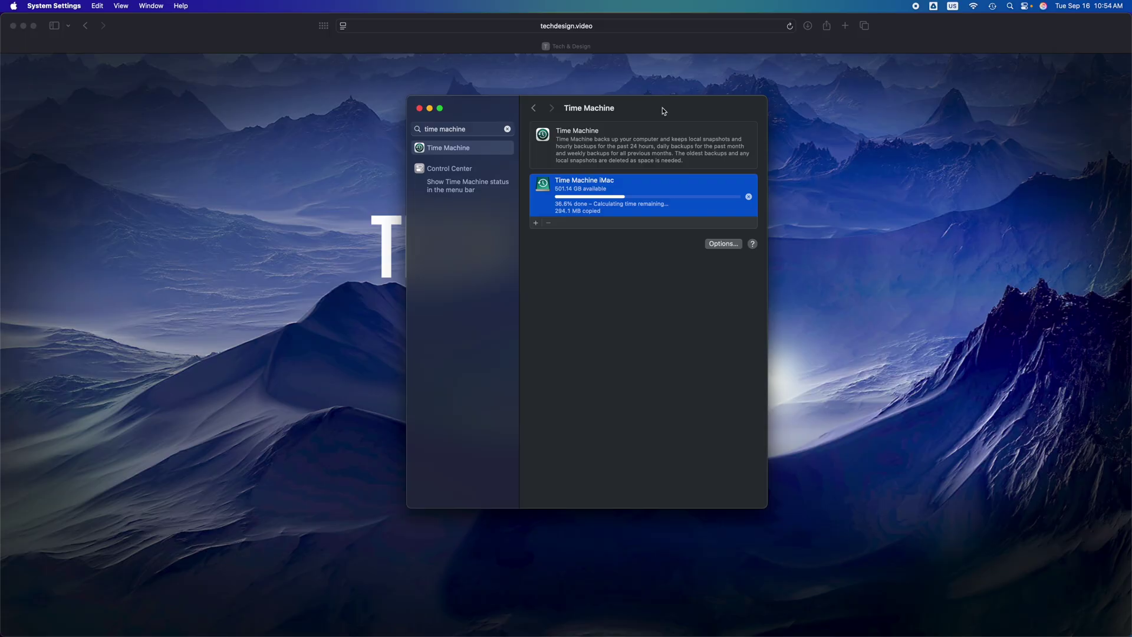
pyautogui.moveTo(663, 107); pyautogui.dragTo(639, 107)
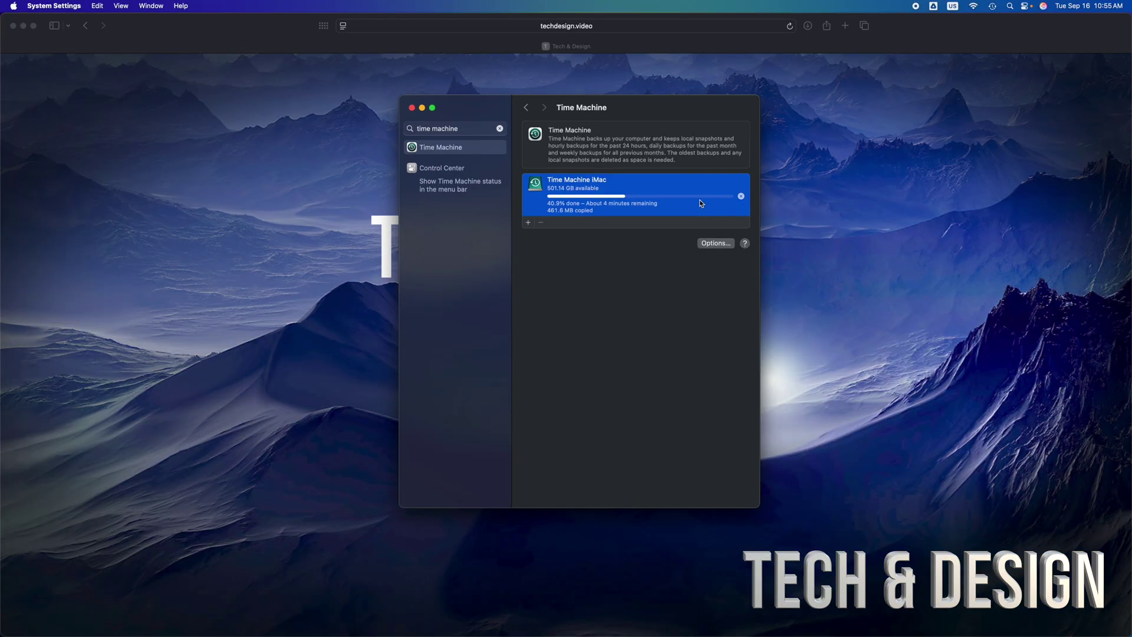
pyautogui.press('Escape')
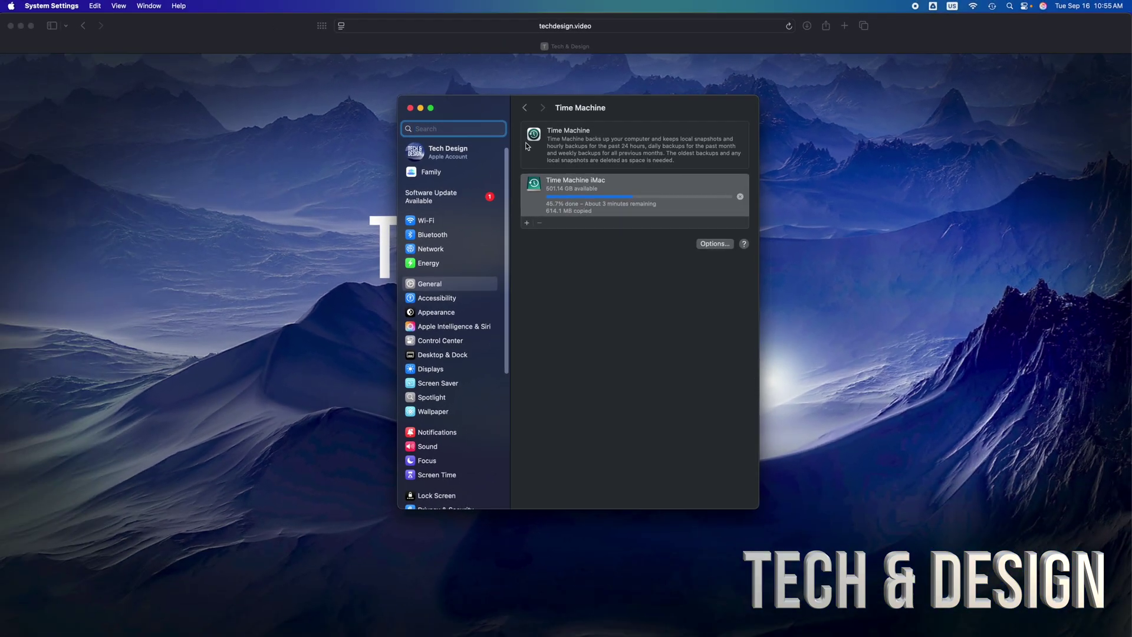
# Go to General > Software Update, showing the macOS Tahoe 26 (7.69 GB) upgrade
pyautogui.click(527, 108)
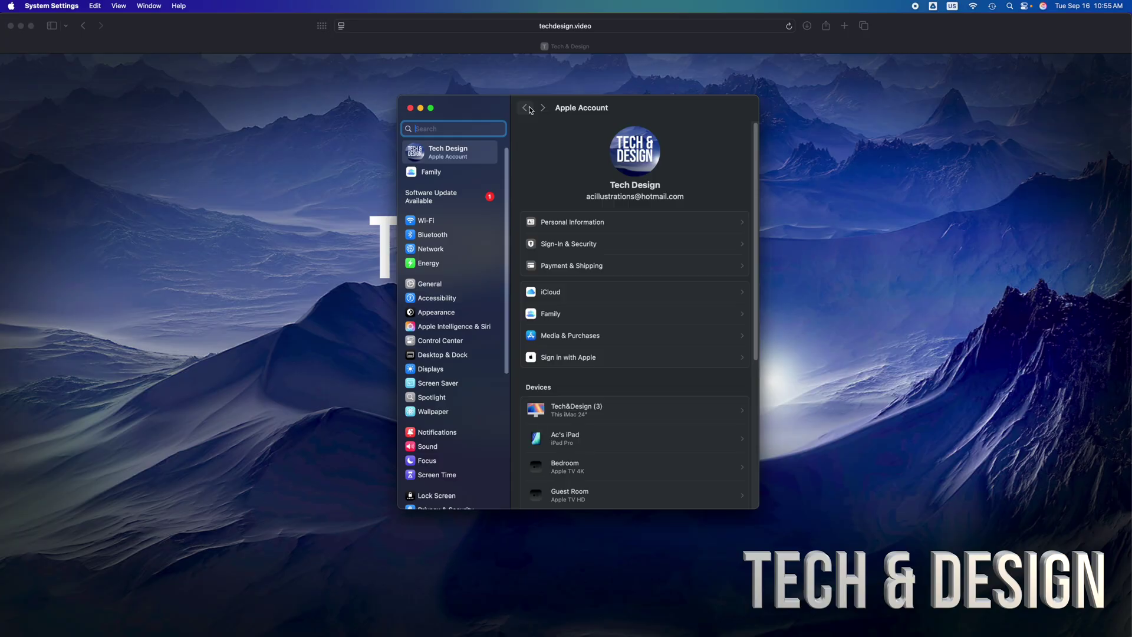
pyautogui.click(442, 284)
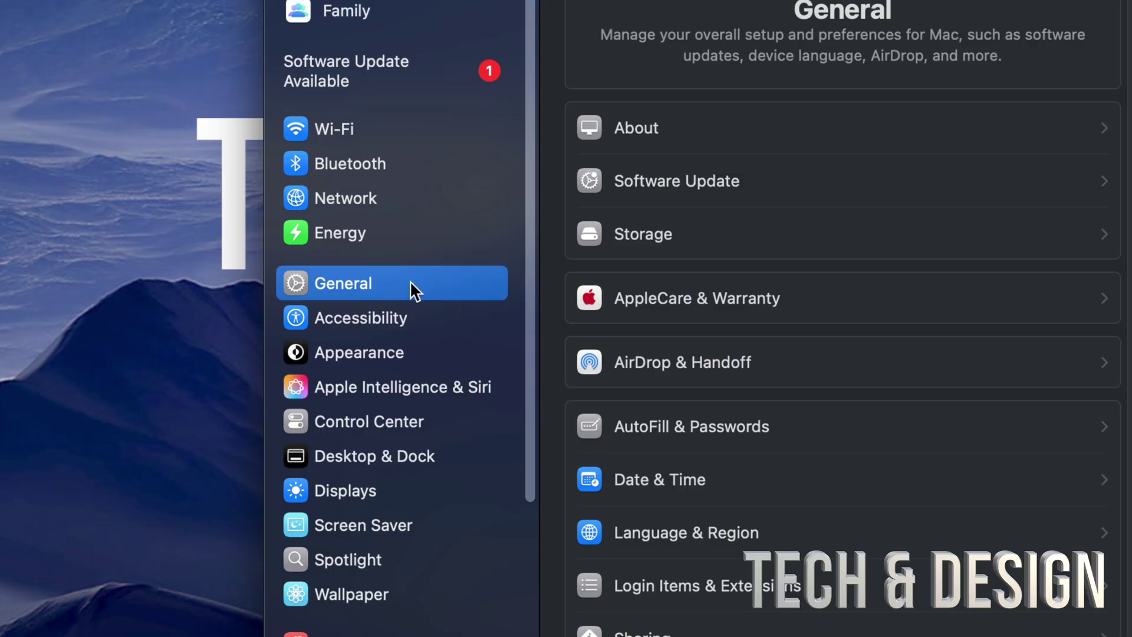
pyautogui.click(740, 189)
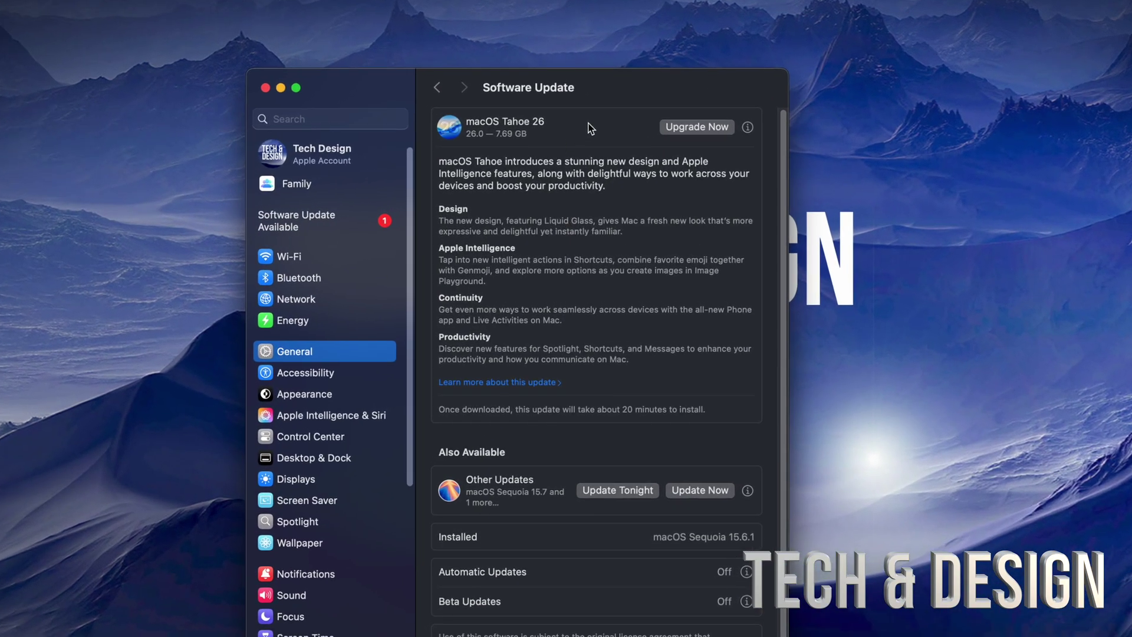
pyautogui.moveTo(598, 96); pyautogui.dragTo(653, 66)
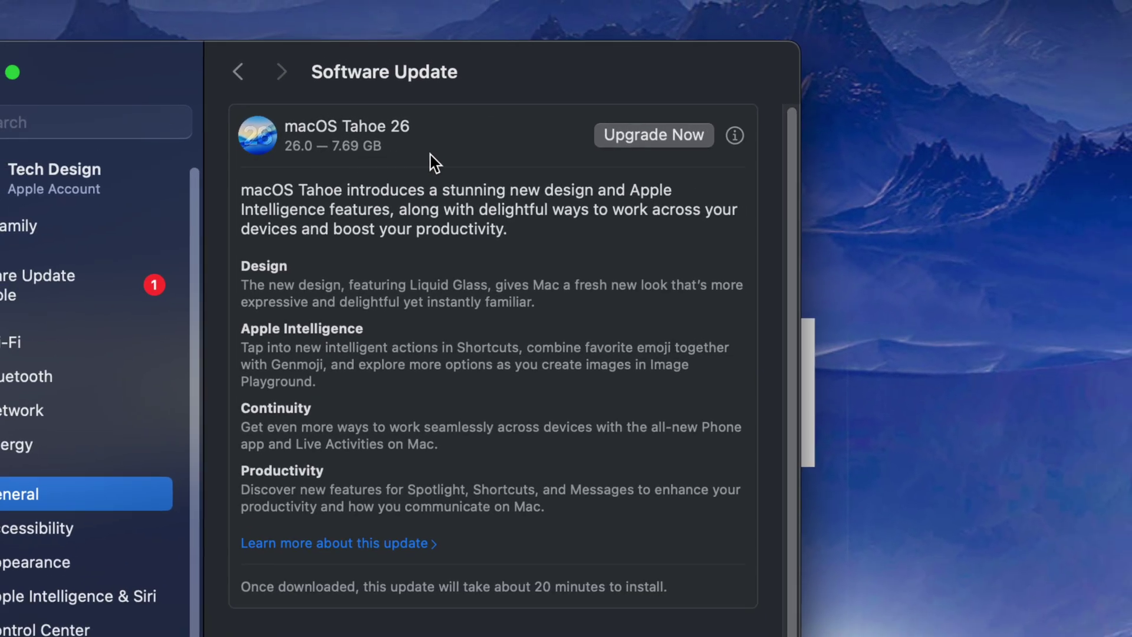
# Upgrade to macOS Tahoe 26, agreeing to the license and authorising with the password
pyautogui.click(623, 139)
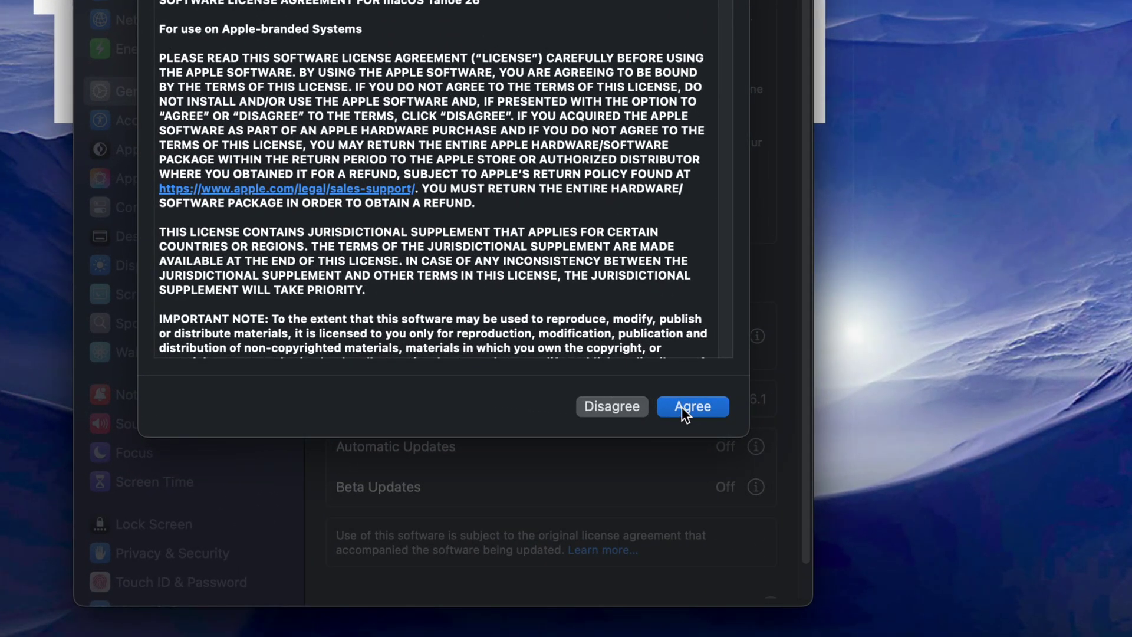
pyautogui.click(692, 415)
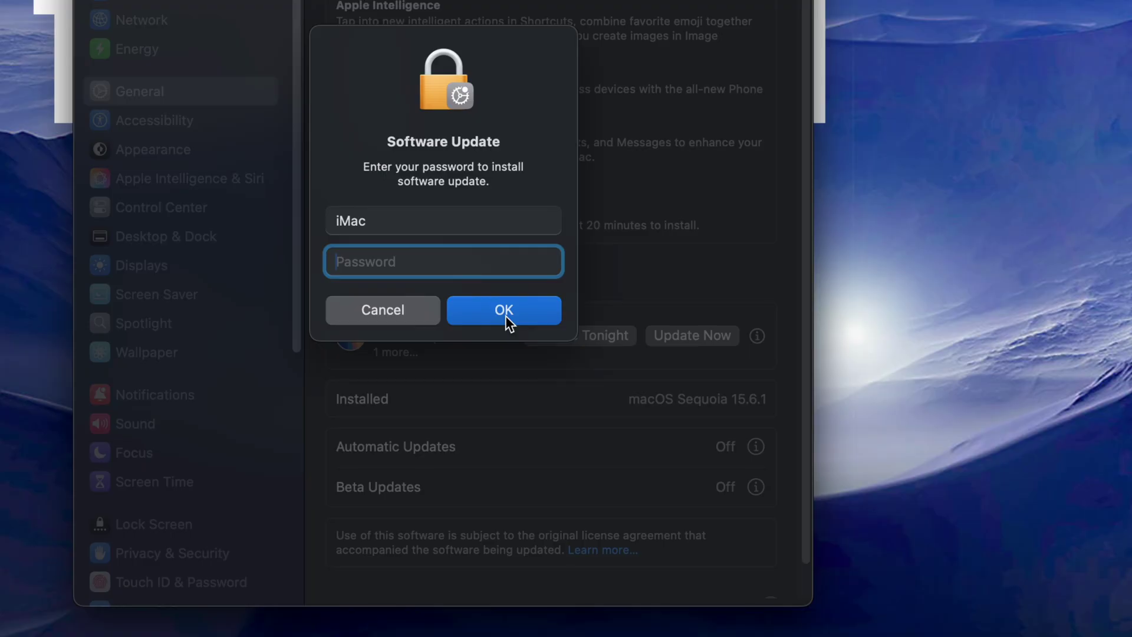
pyautogui.write('password')
pyautogui.click(506, 311)
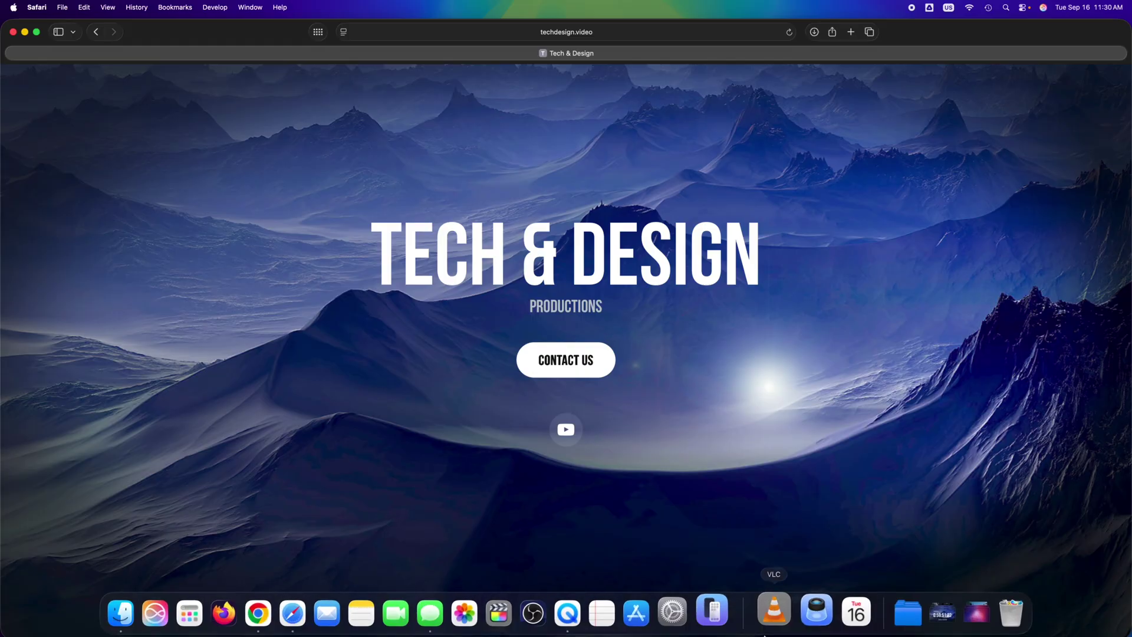
# Reopen System Settings and confirm Software Update shows macOS Tahoe 26.0 is up to date
pyautogui.click(677, 611)
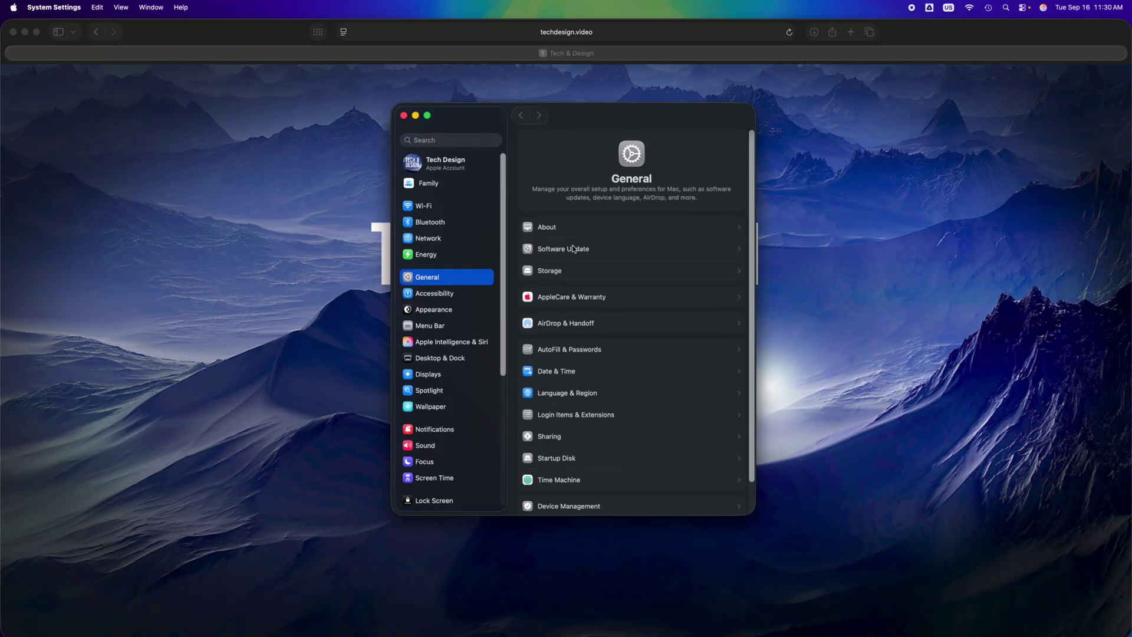
pyautogui.click(570, 248)
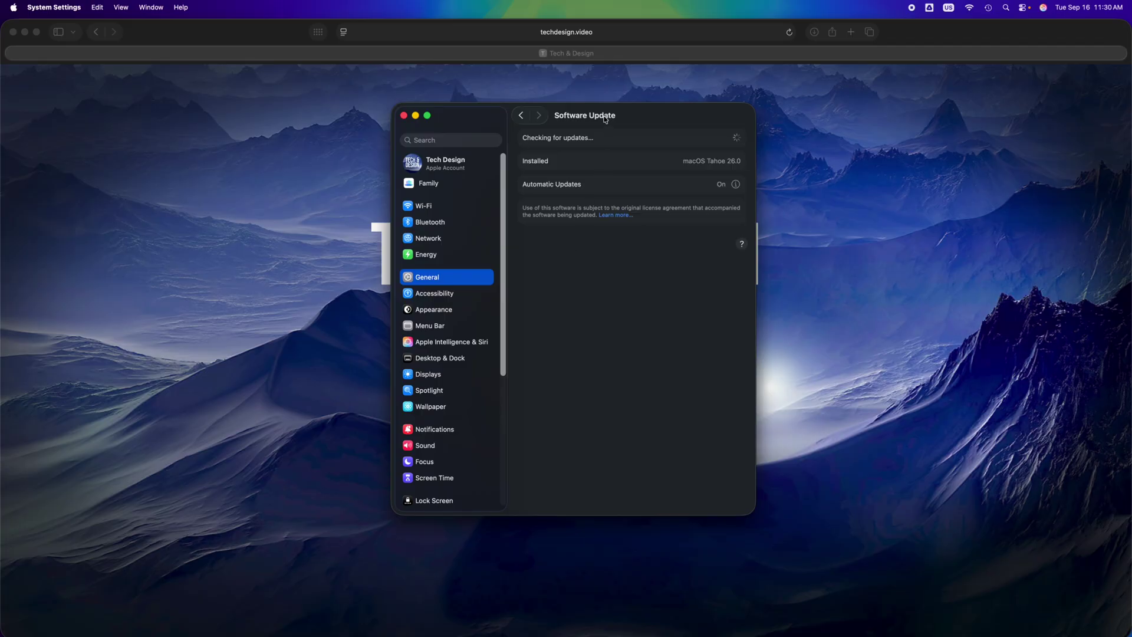
pyautogui.moveTo(605, 116); pyautogui.dragTo(571, 157)
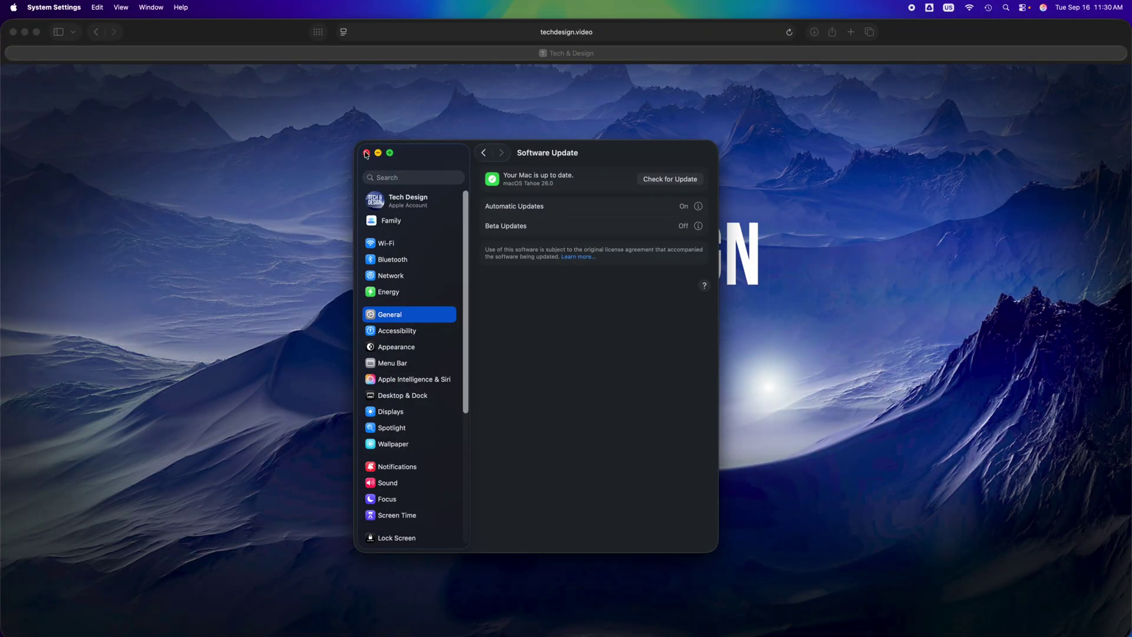
# Close the System Settings window, leaving the Tech & Design site in Safari
pyautogui.click(366, 153)
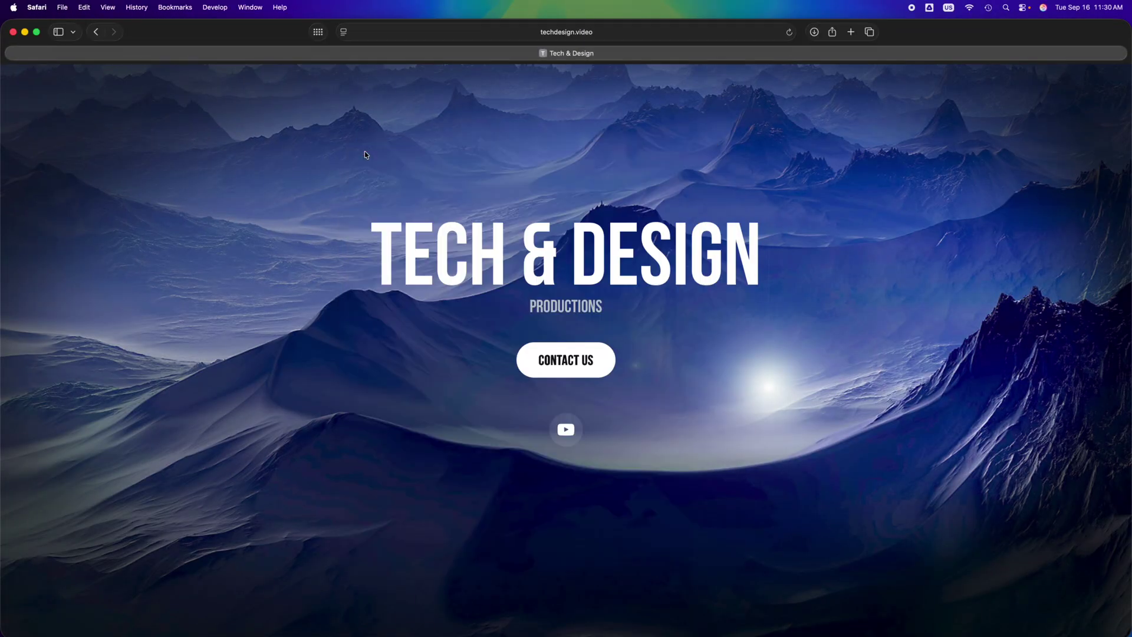